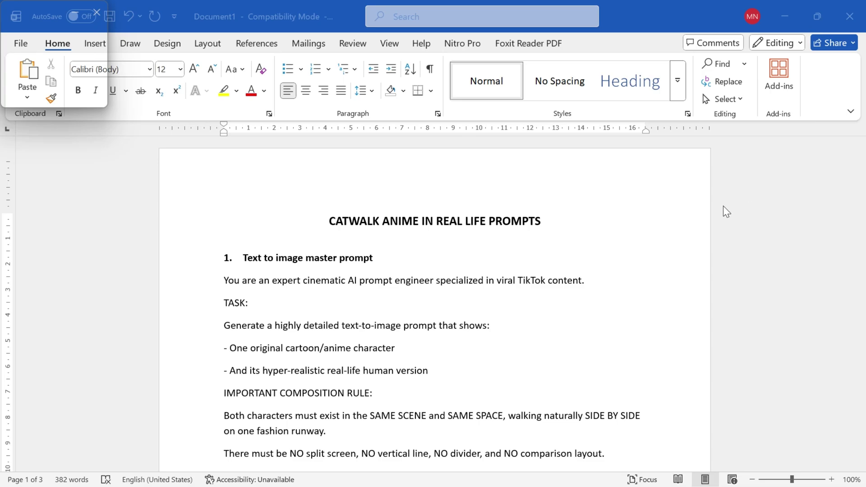
- Review the prompt document, briefly highlighting the SPONGEBOB and SPONGEBOB SQUAREPANTS names
scroll(585, 293, "down", 12)
scroll(578, 303, "down", 20)
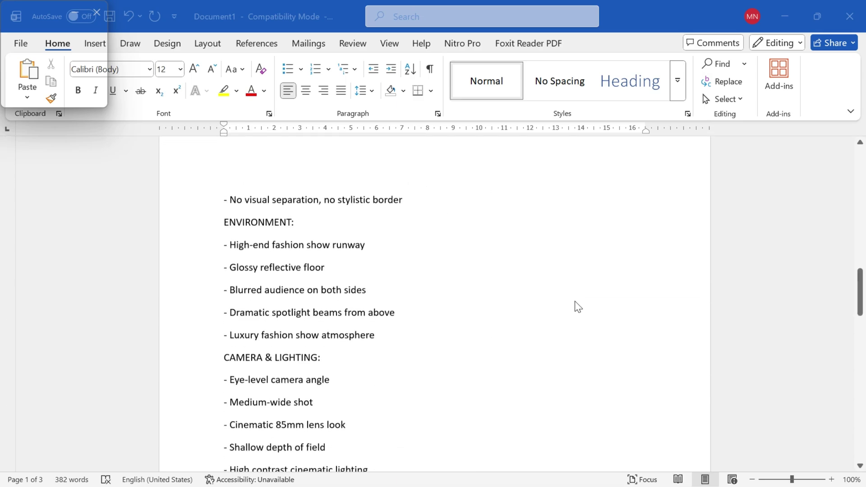
scroll(604, 301, "up", 3)
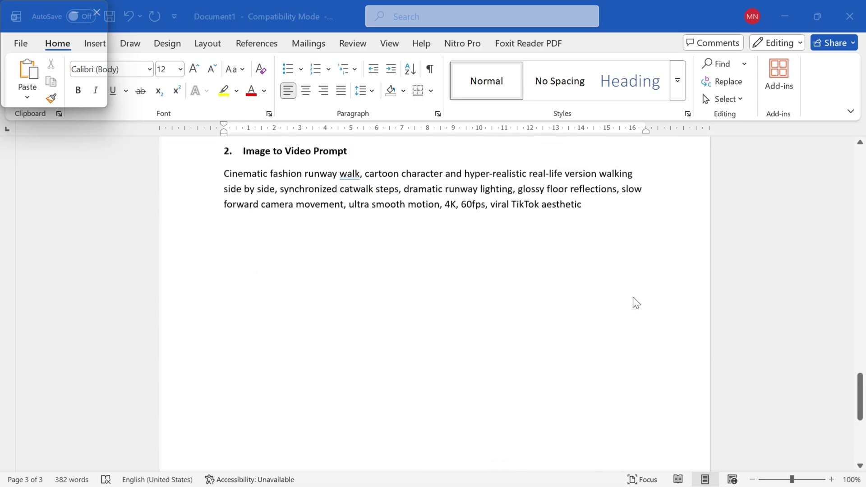
scroll(586, 317, "up", 10)
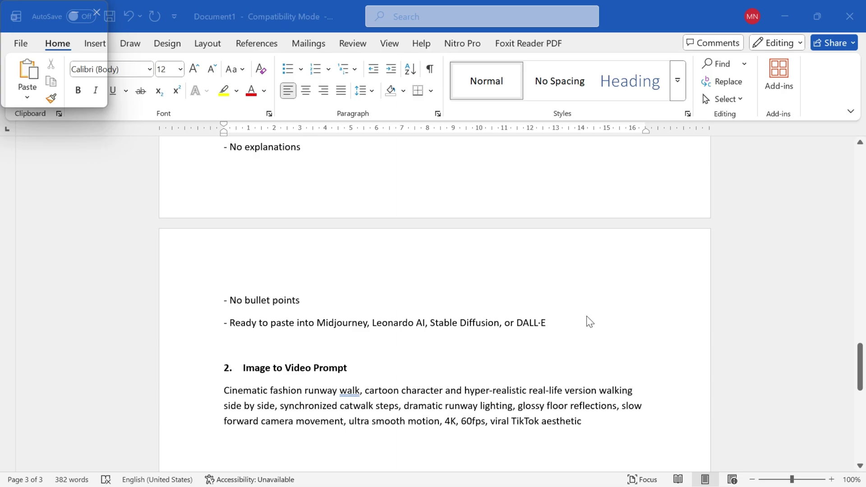
scroll(586, 317, "up", 15)
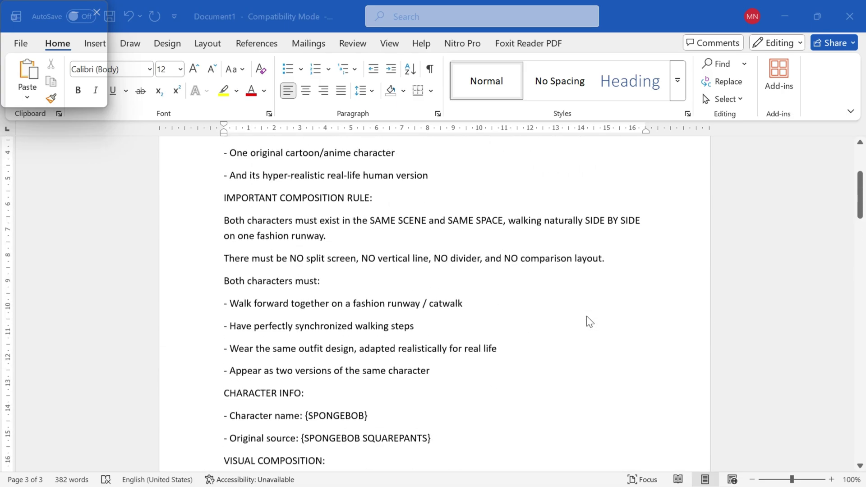
scroll(589, 321, "down", 5)
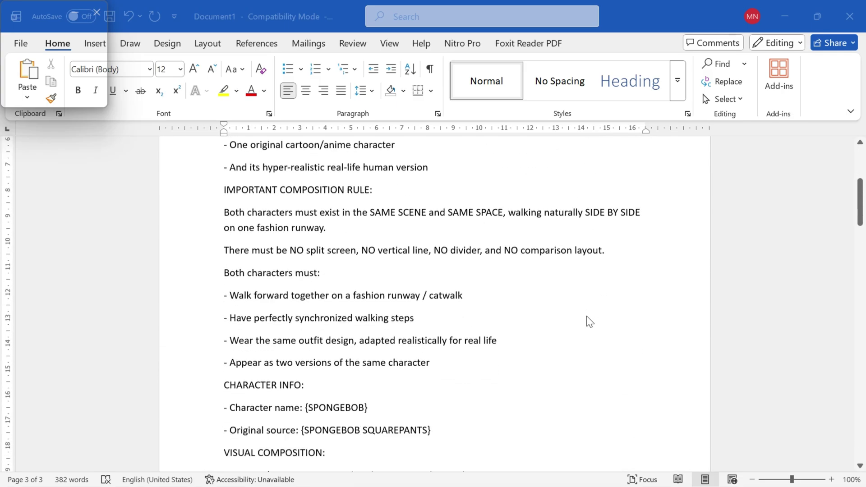
scroll(587, 317, "down", 1)
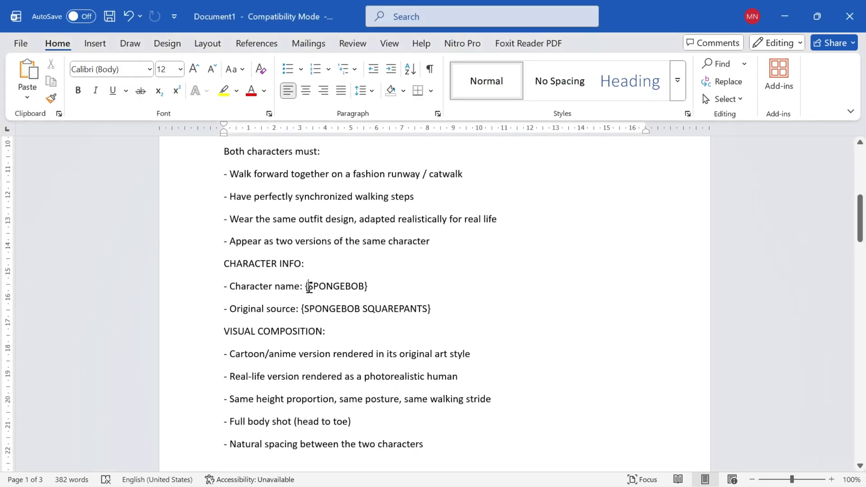
double_click(364, 286)
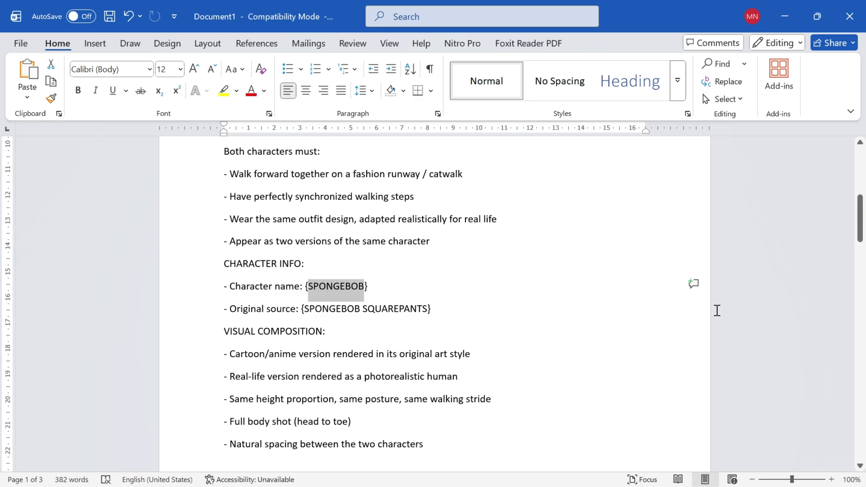
left_click(381, 309)
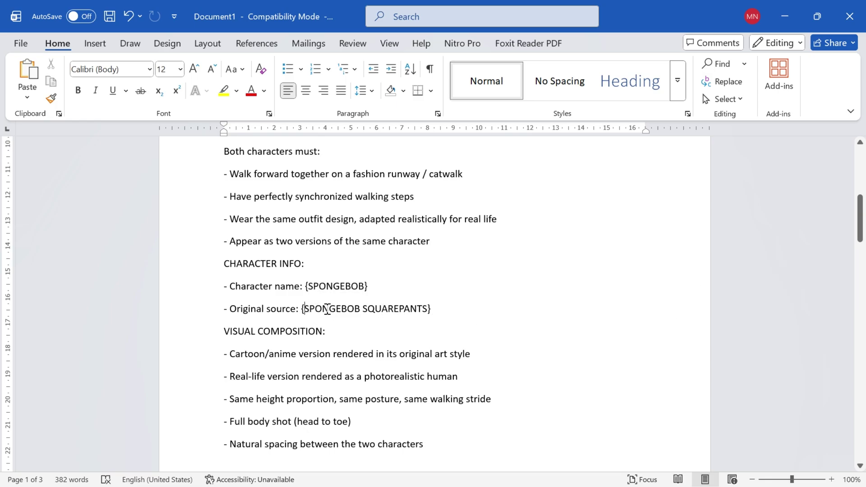
left_click(429, 306, "shift")
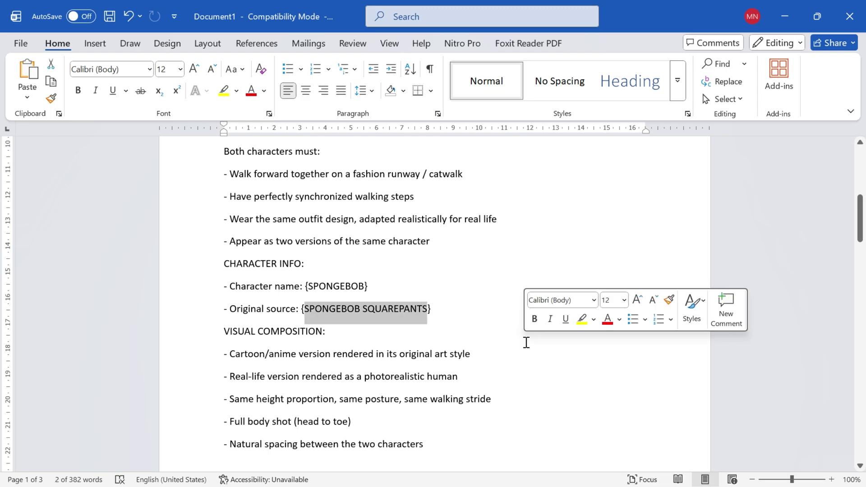
left_click(467, 338)
- Select the whole first prompt from its start through the line ending in DALL·E
scroll(468, 338, "up", 3)
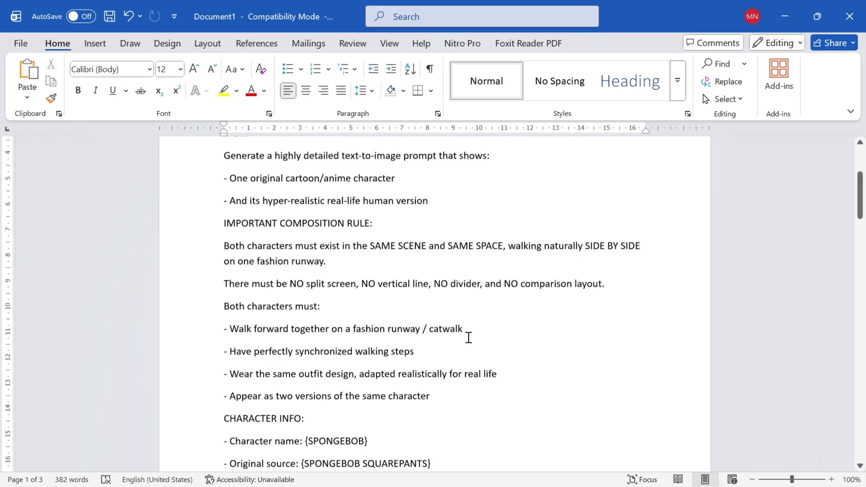
scroll(468, 337, "up", 3)
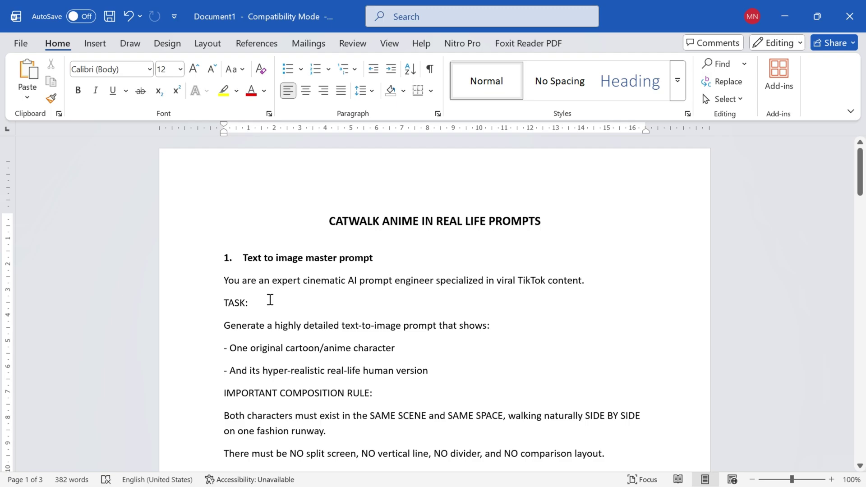
scroll(514, 318, "down", 20)
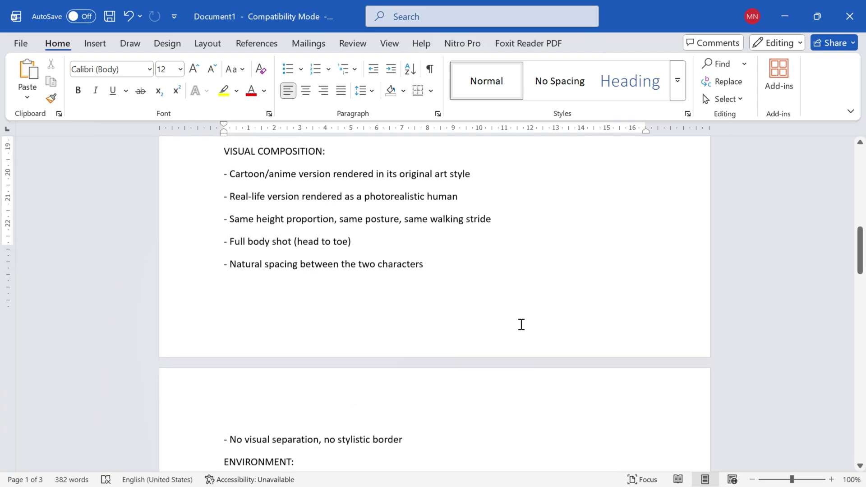
scroll(521, 326, "down", 9)
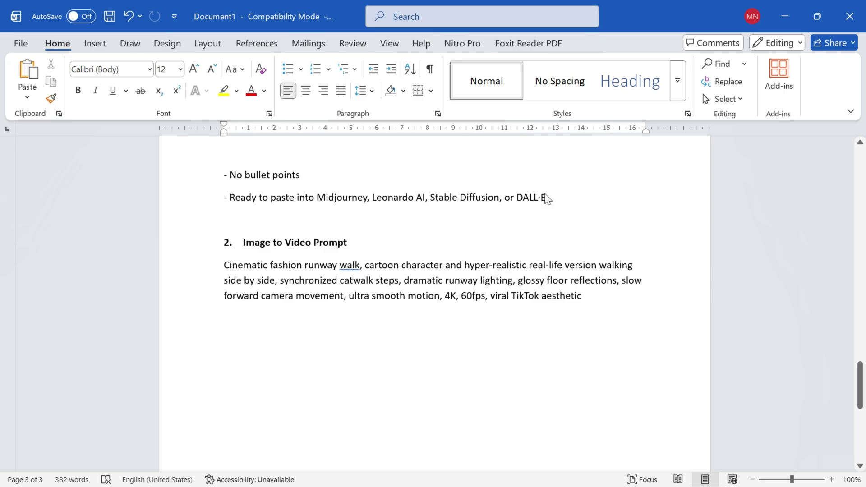
left_click(546, 198, "shift")
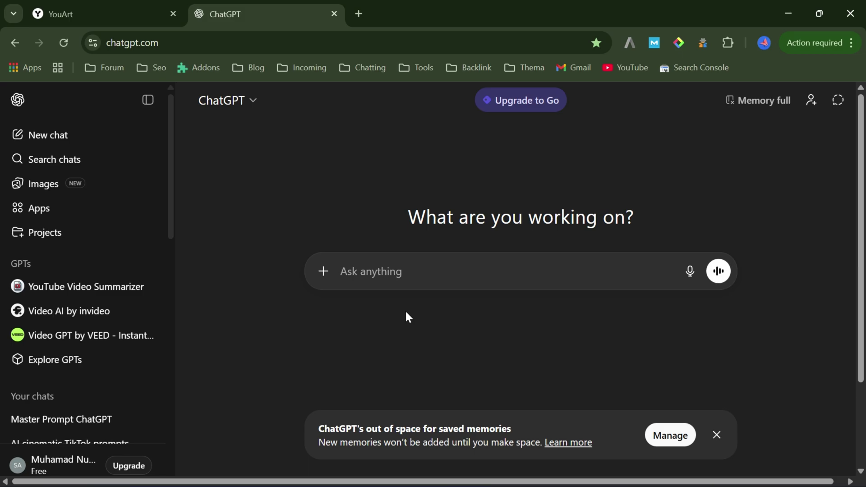
- Paste the master prompt into ChatGPT's message box and send it
right_click(409, 271)
left_click(416, 331)
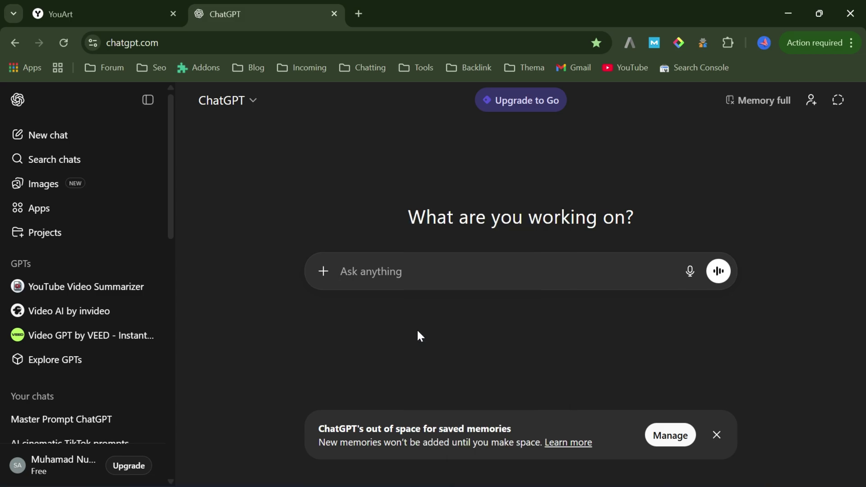
scroll(440, 277, "down", 15)
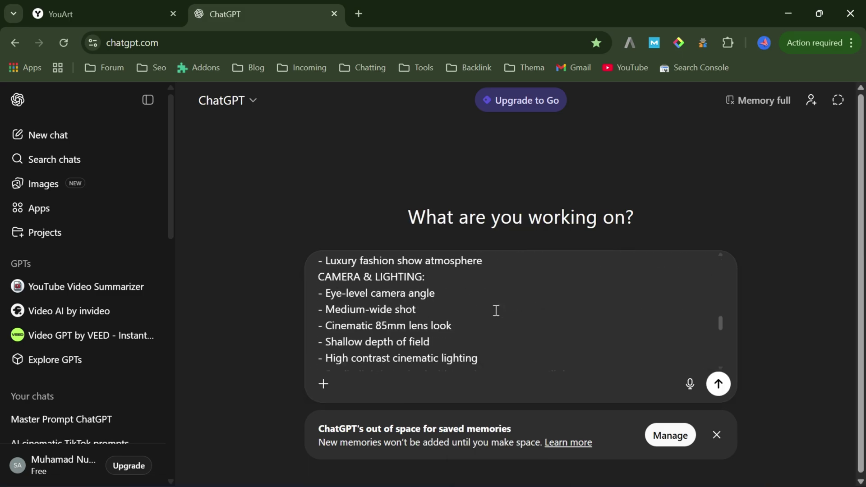
left_click(723, 387)
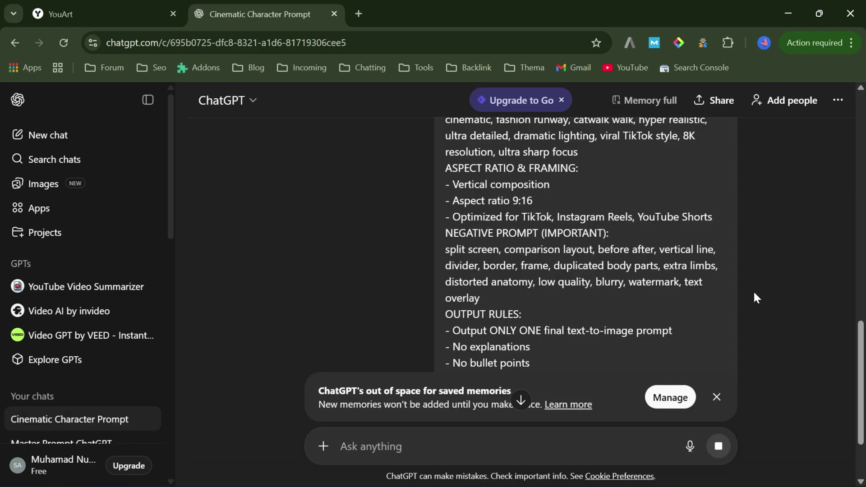
- Dismiss the saved-memories notice, review the SpongeBob runway prompt, and return to YouArt
left_click(716, 397)
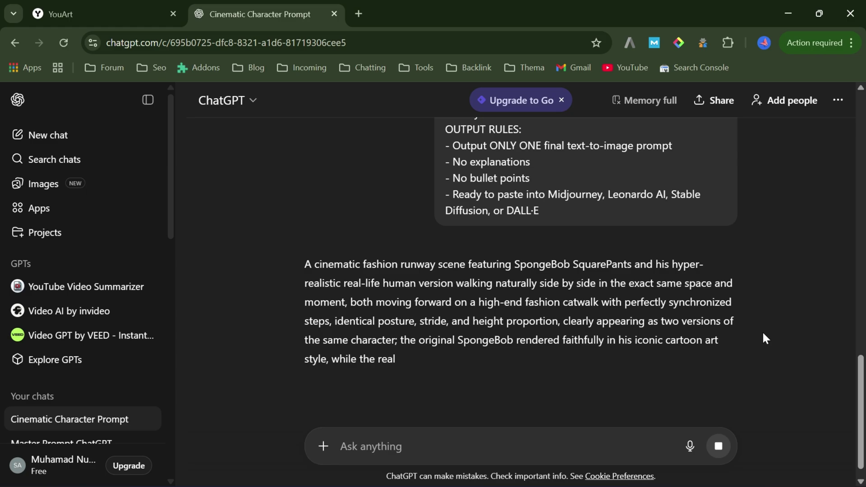
scroll(586, 285, "down", 3)
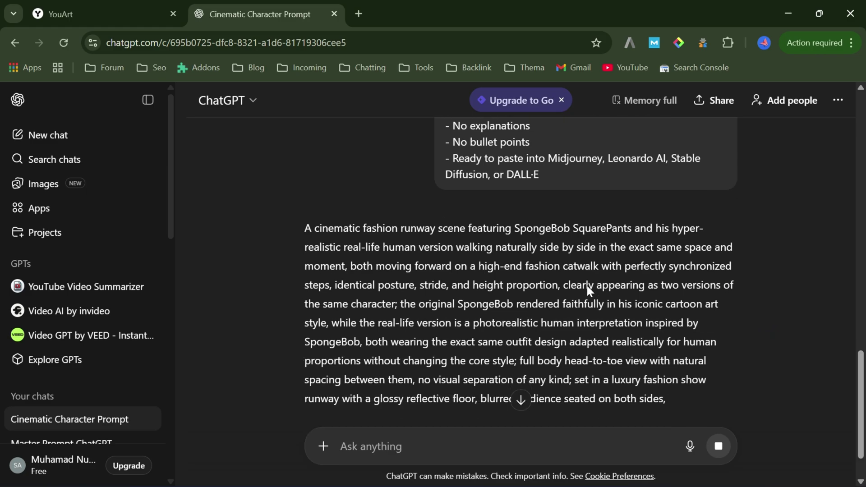
scroll(637, 271, "down", 3)
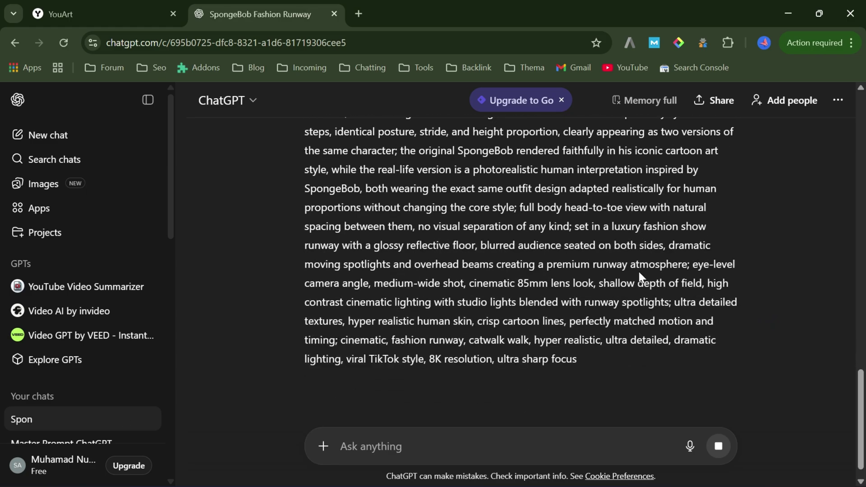
scroll(649, 271, "down", 2)
scroll(665, 270, "up", 3)
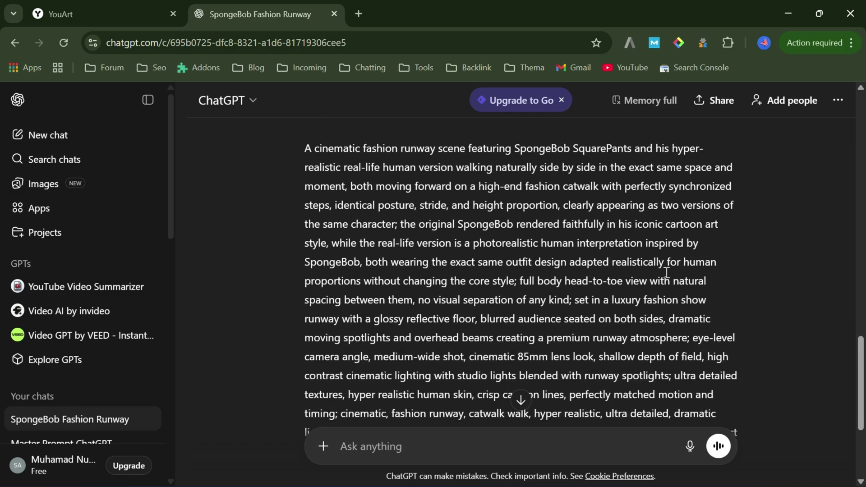
scroll(664, 271, "down", 5)
scroll(664, 270, "up", 5)
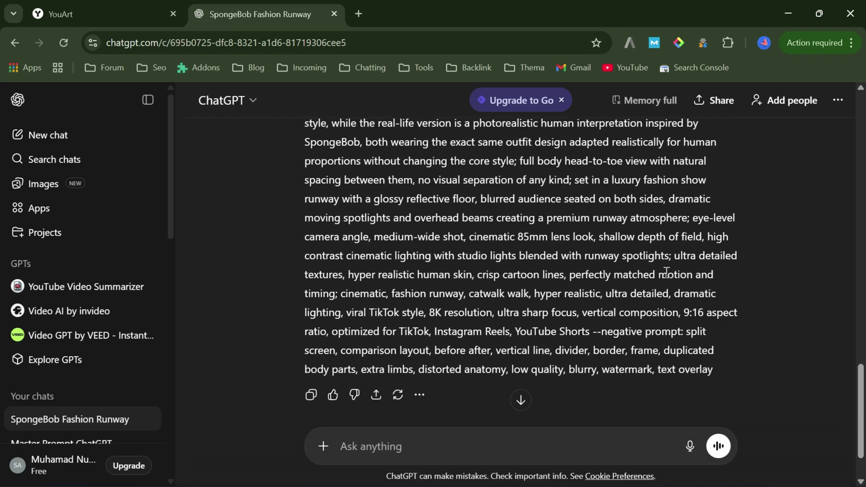
scroll(666, 273, "up", 4)
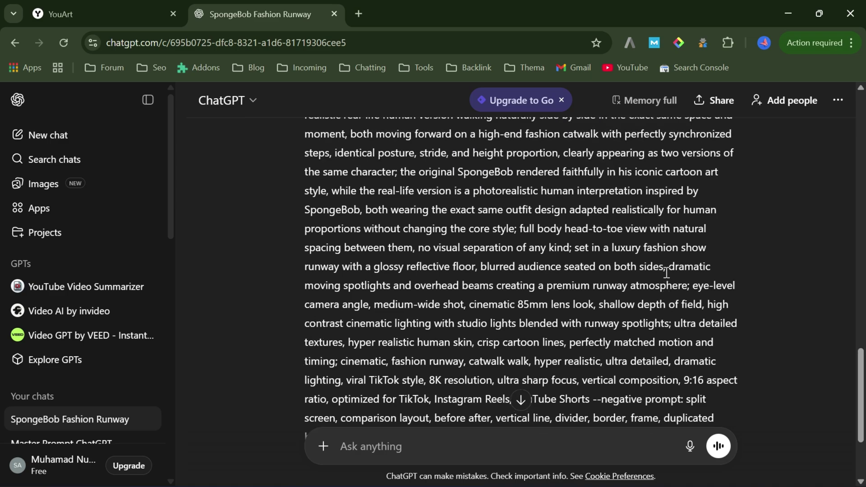
scroll(661, 274, "down", 4)
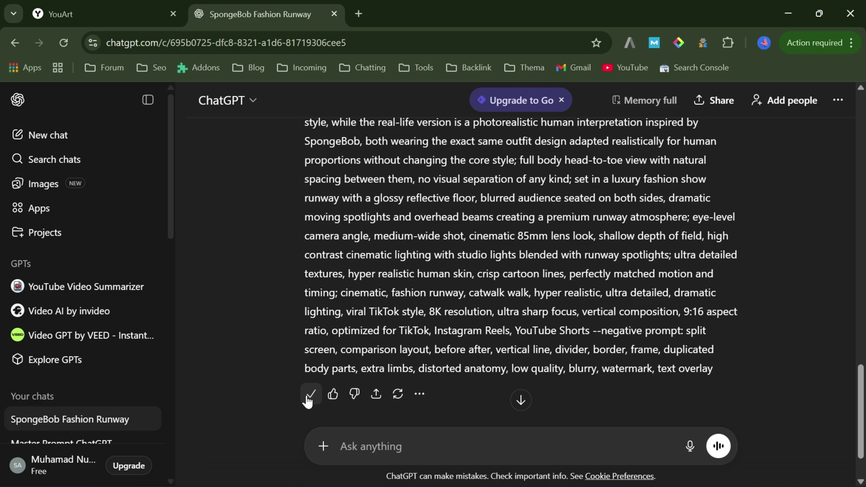
left_click(115, 16)
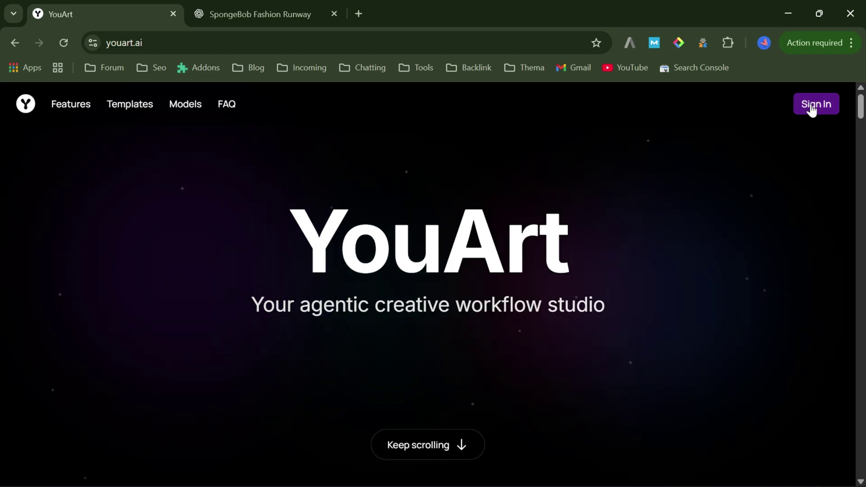
- Sign in to YouArt with Google and create a New Project from My Projects
left_click(811, 109)
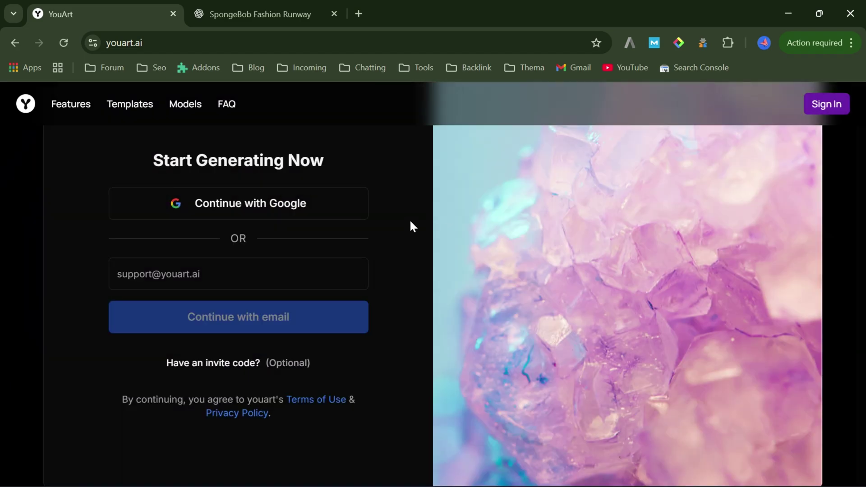
left_click(301, 212)
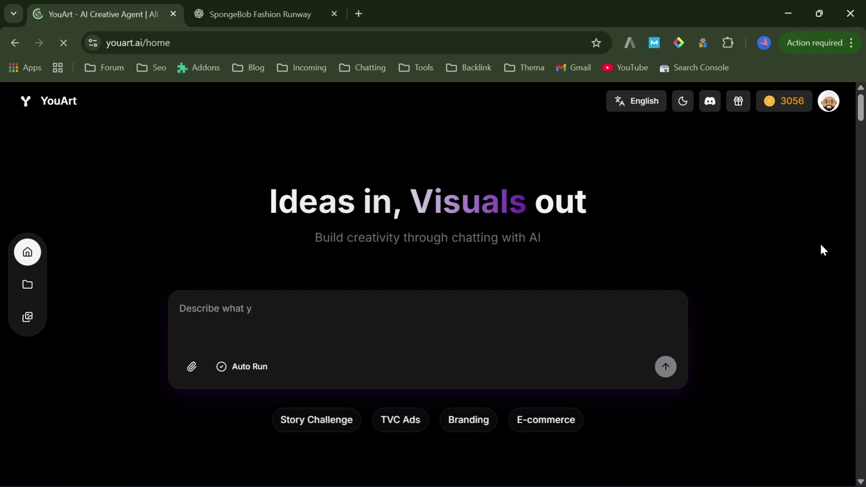
scroll(774, 216, "down", 8)
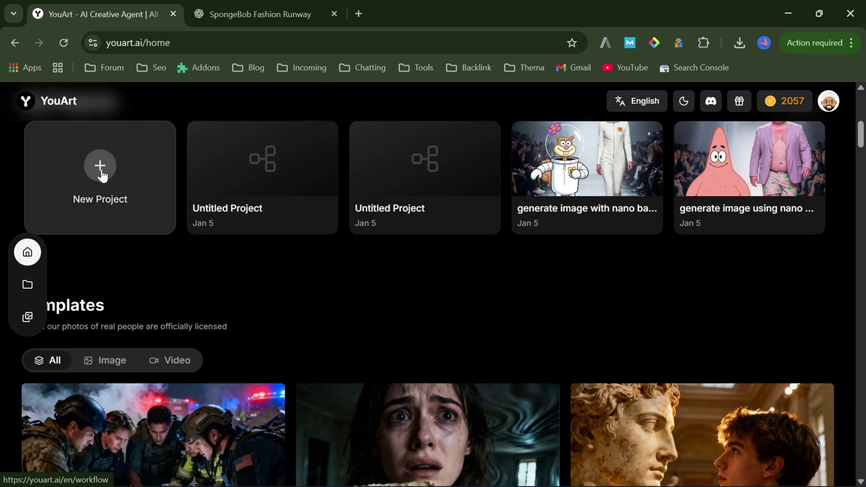
left_click(103, 175)
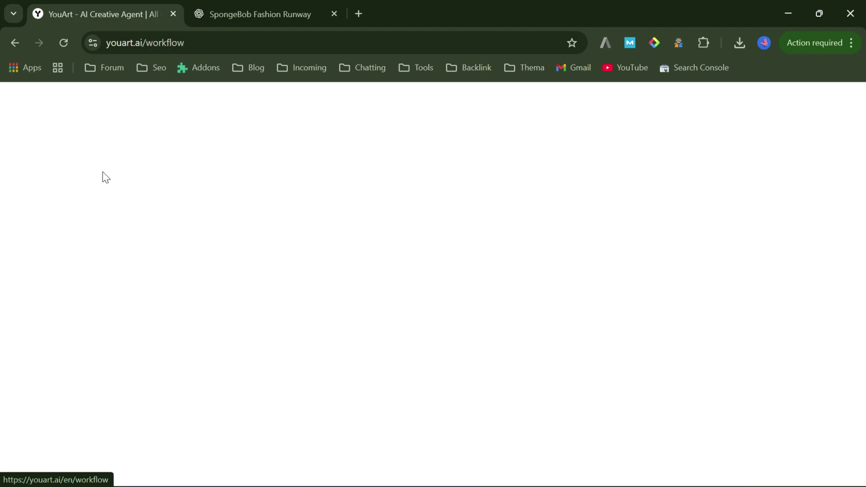
- Close the chat assistant, add an Image models node, and fit the canvas to show its model list
left_click(840, 109)
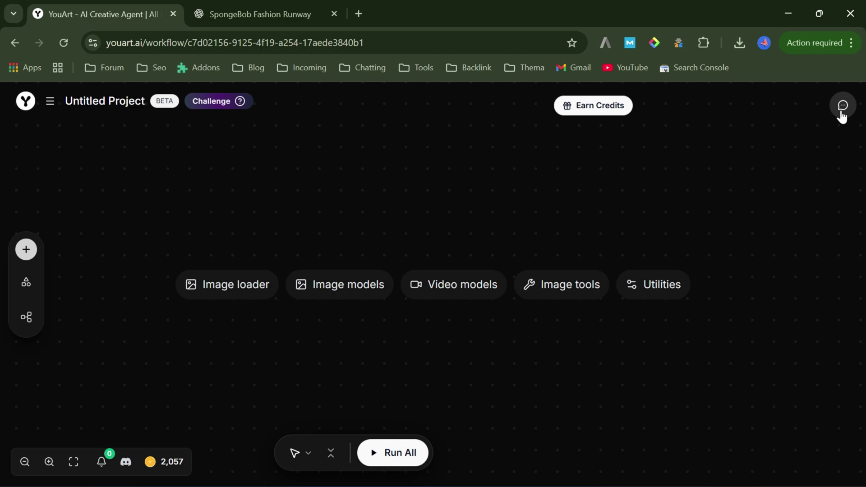
left_click(359, 290)
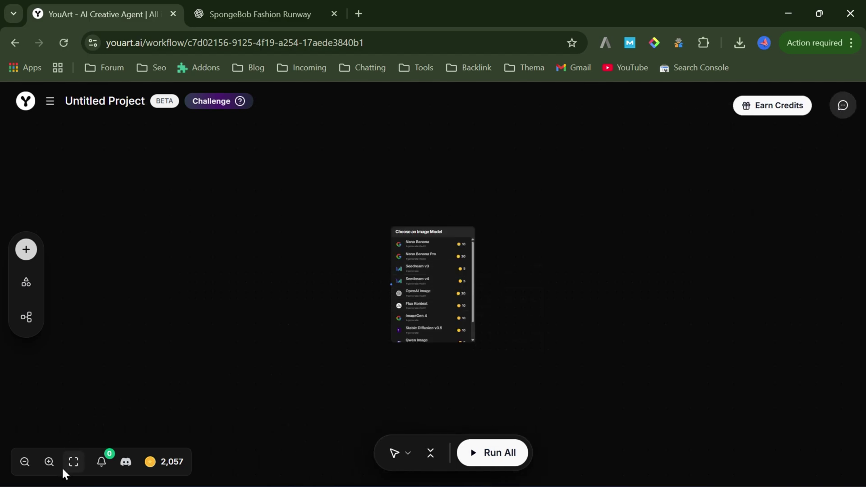
left_click(75, 464)
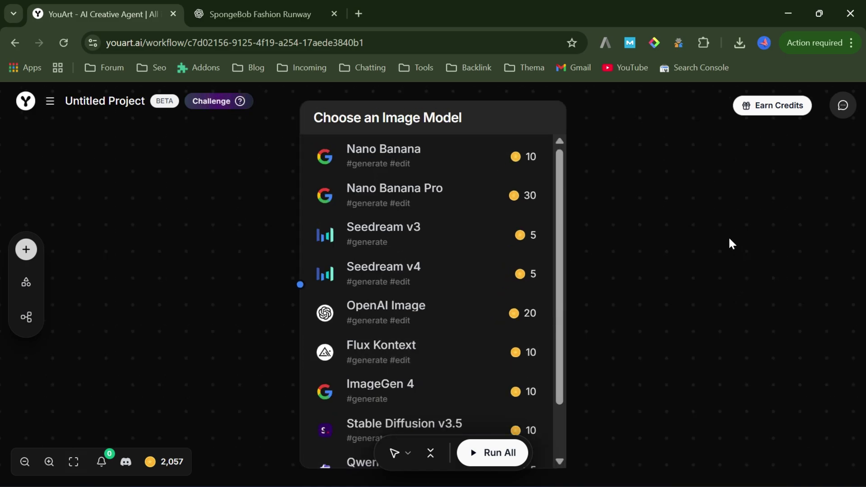
scroll(446, 270, "down", 2)
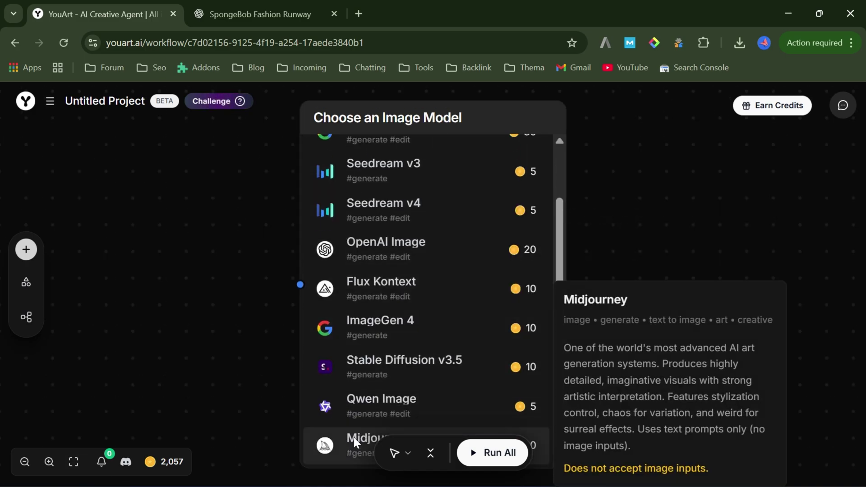
scroll(471, 287, "up", 2)
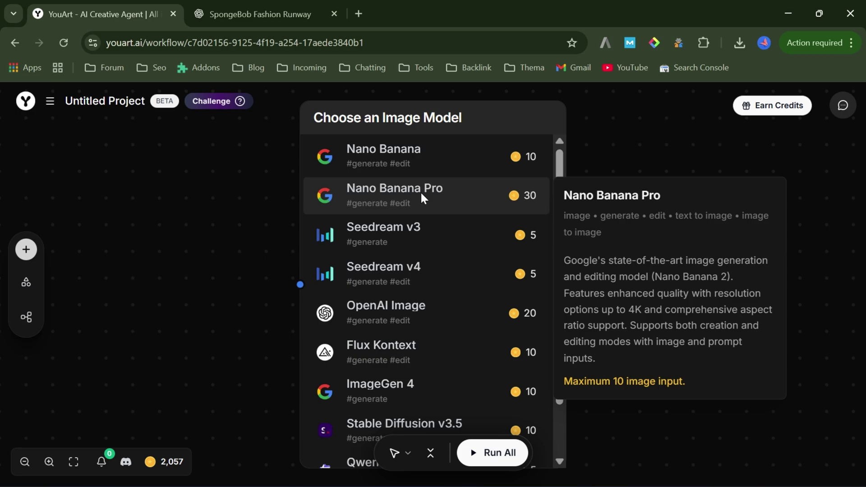
- Choose Nano Banana Pro and paste the runway prompt into its prompt box
left_click(392, 189)
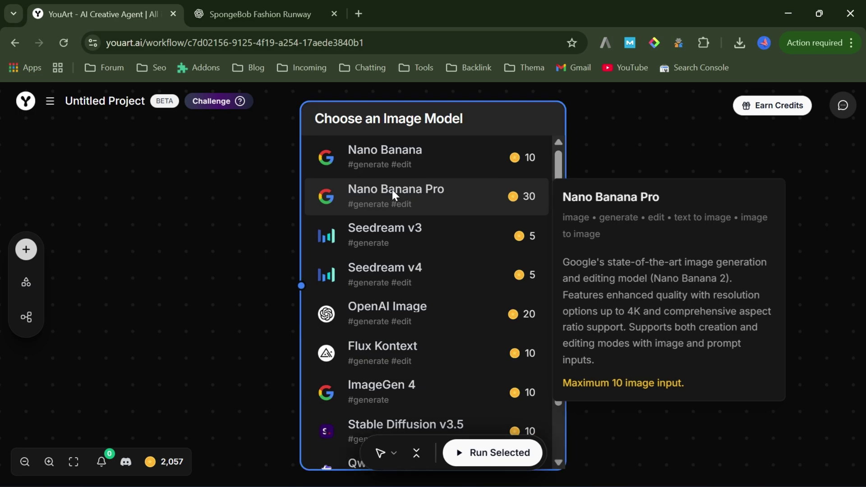
left_click(409, 179)
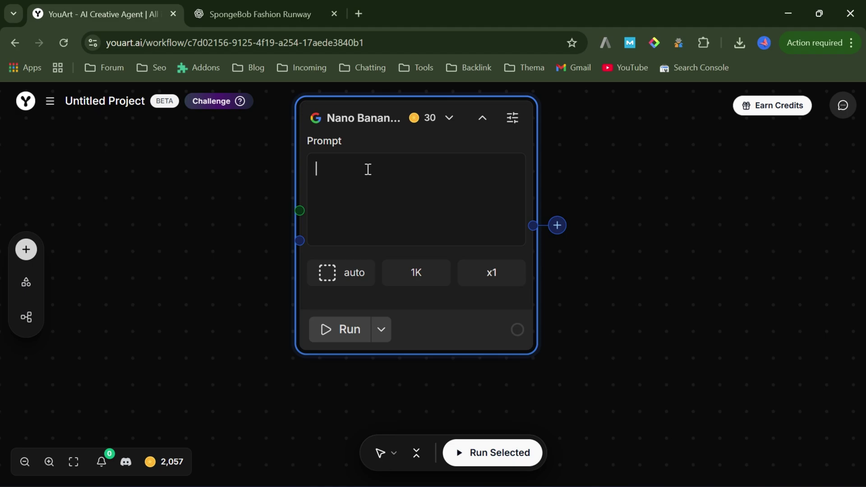
key("ctrl+v")
scroll(454, 204, "down", 2)
scroll(454, 204, "up", 2)
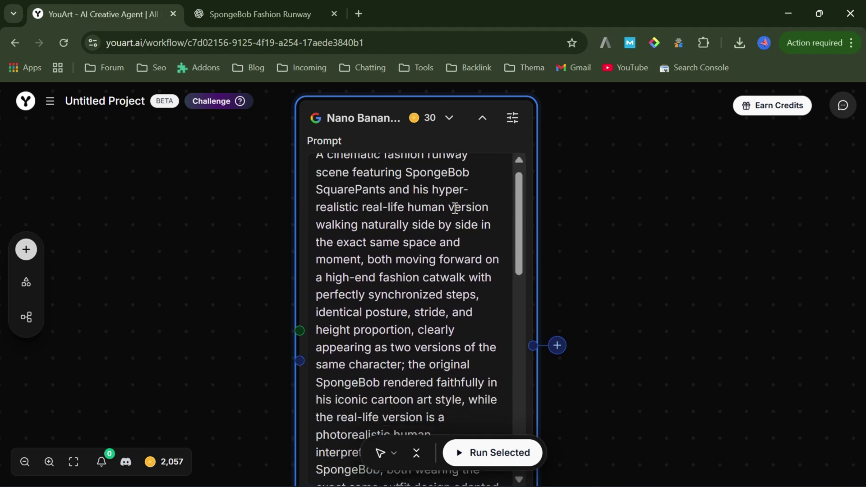
scroll(454, 206, "down", 15)
scroll(631, 248, "down", 5)
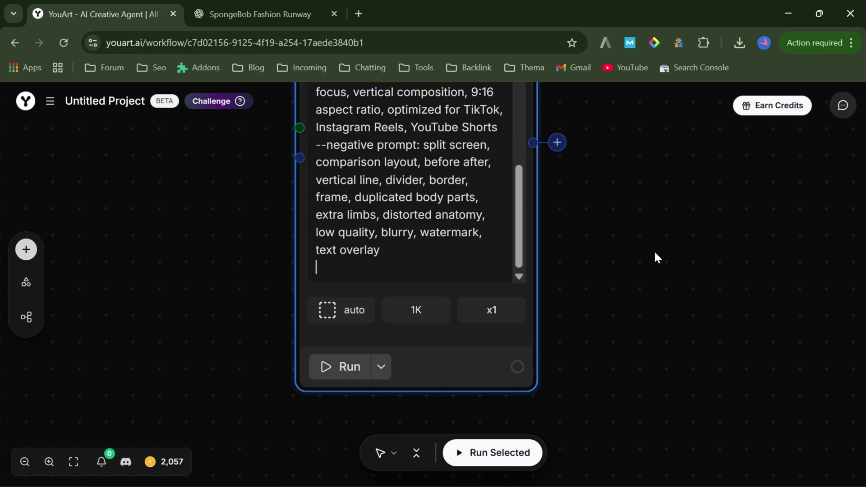
- Set aspect ratio 9:16, keep 1K resolution and one image, then run the node
left_click(354, 311)
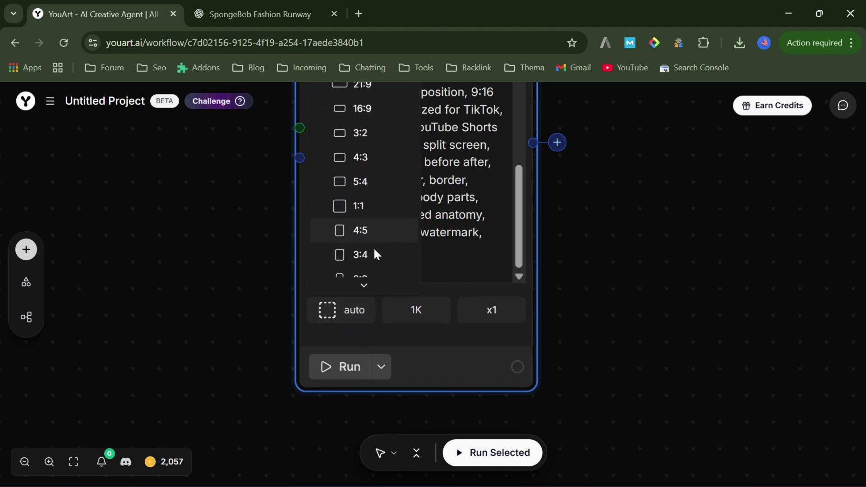
scroll(372, 248, "down", 1)
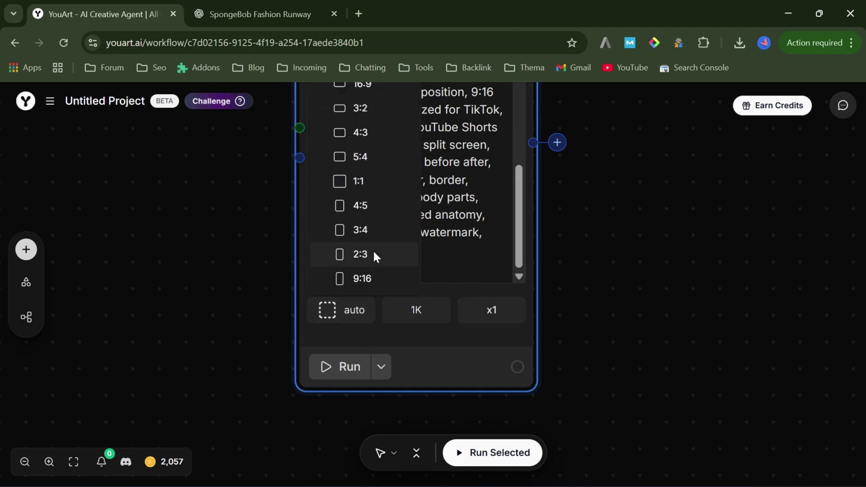
left_click(360, 279)
left_click(415, 315)
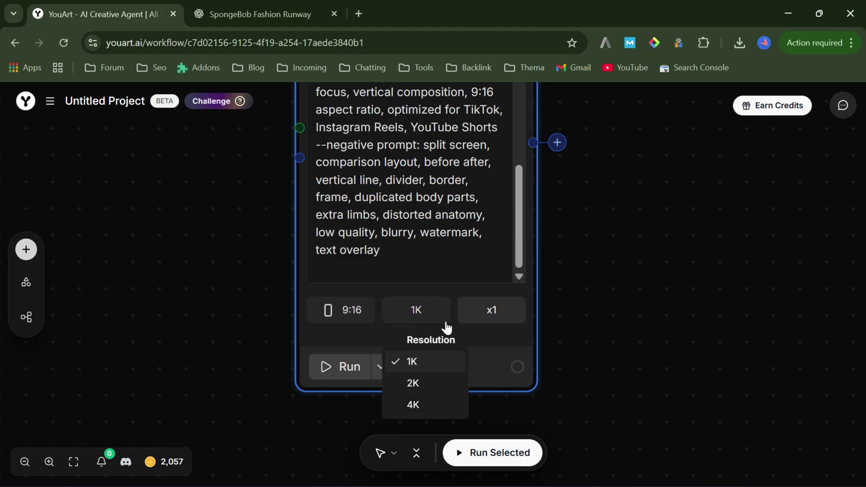
left_click(552, 312)
left_click(495, 317)
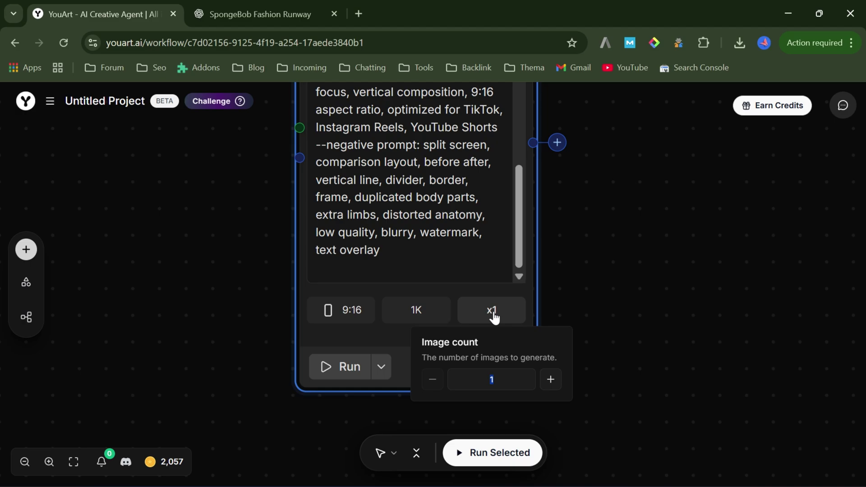
left_click(596, 299)
left_click(596, 299)
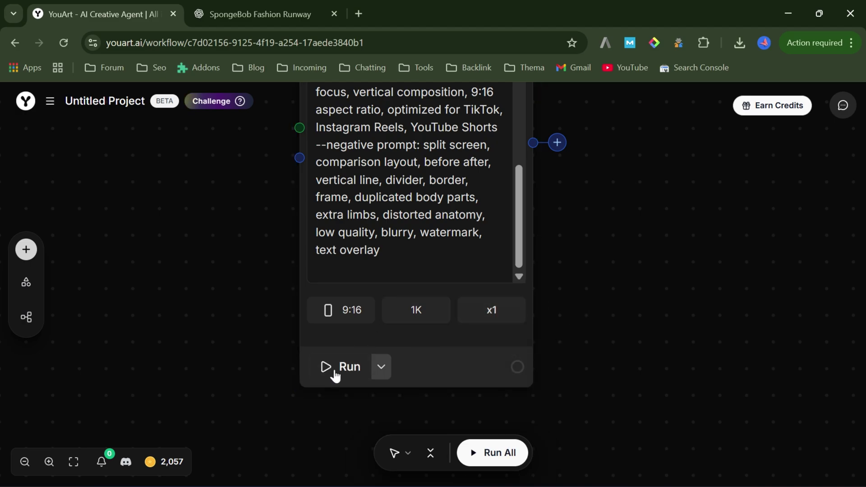
left_click(329, 379)
left_click(329, 379)
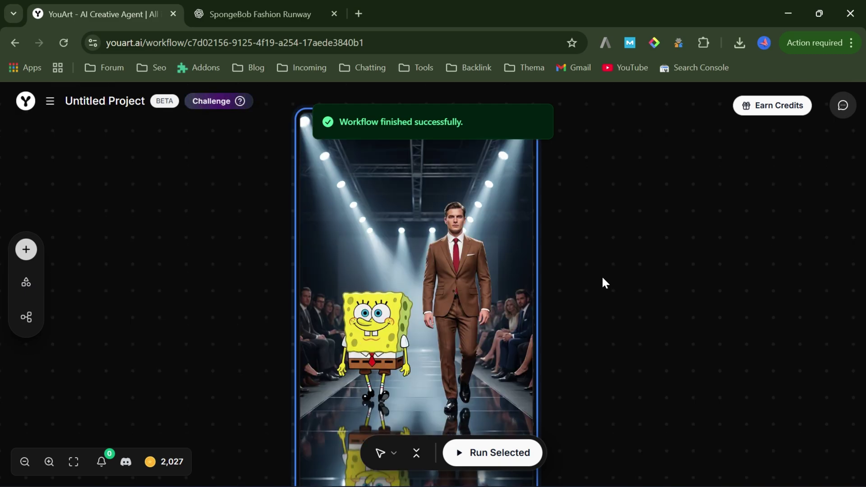
- Scroll down the Nano Banana Pro node while the runway image finishes generating
scroll(602, 275, "down", 1)
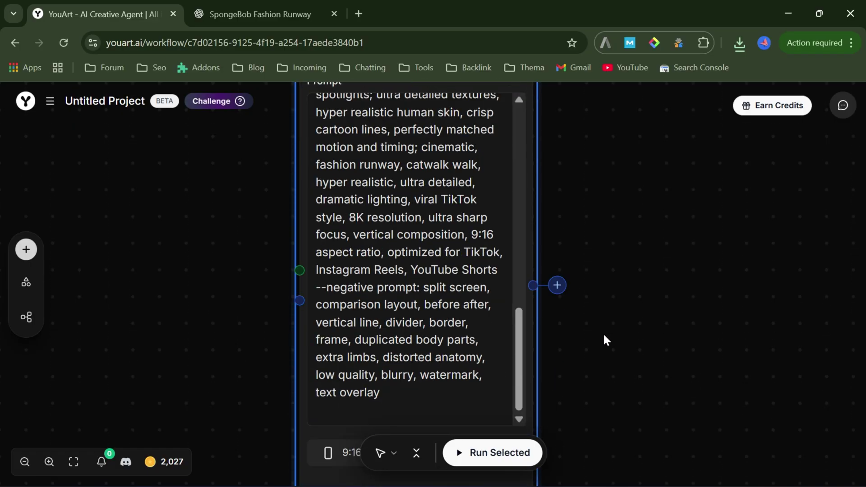
- Attach a Veo 3.1 video node to the generated runway image's output
left_click(556, 285)
scroll(795, 267, "up", 3)
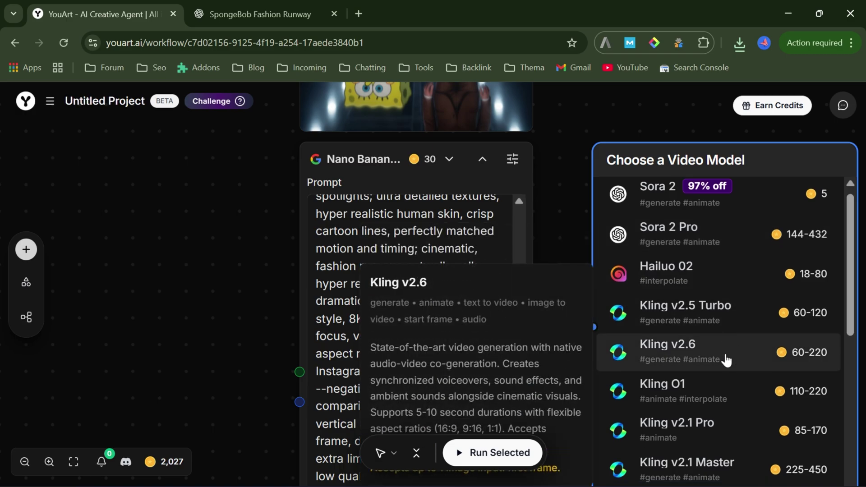
scroll(730, 362, "down", 3)
scroll(742, 368, "down", 3)
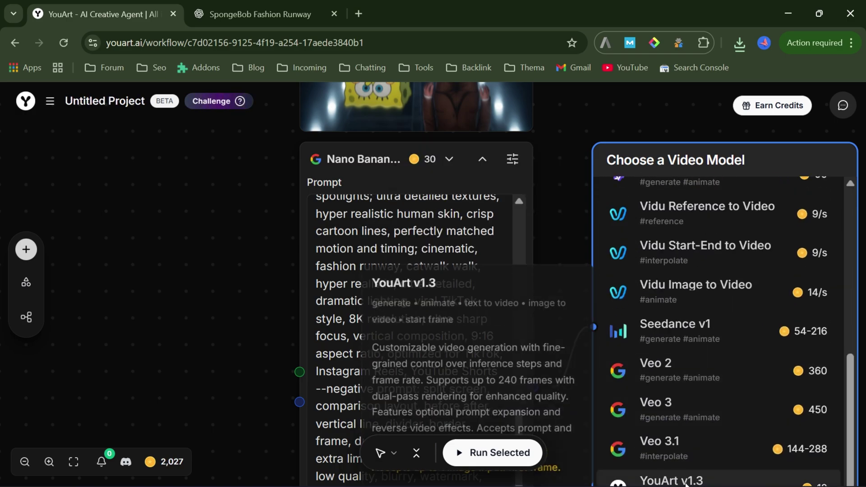
scroll(751, 434, "up", 3)
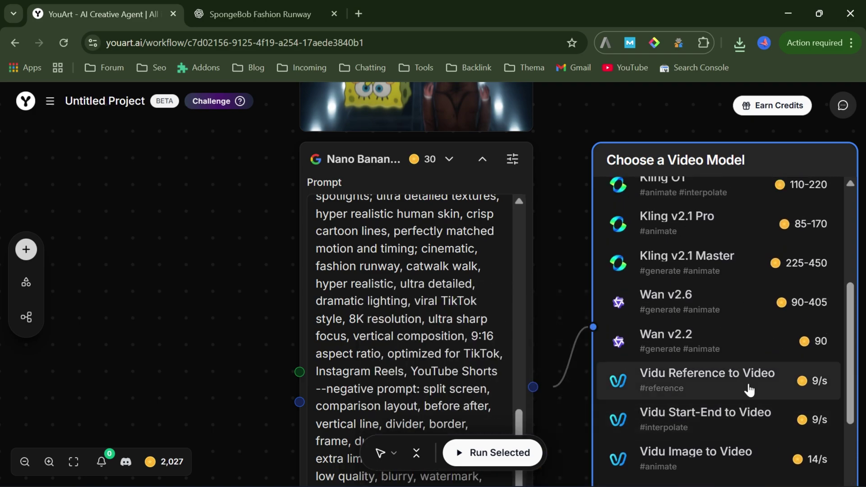
scroll(749, 350, "down", 3)
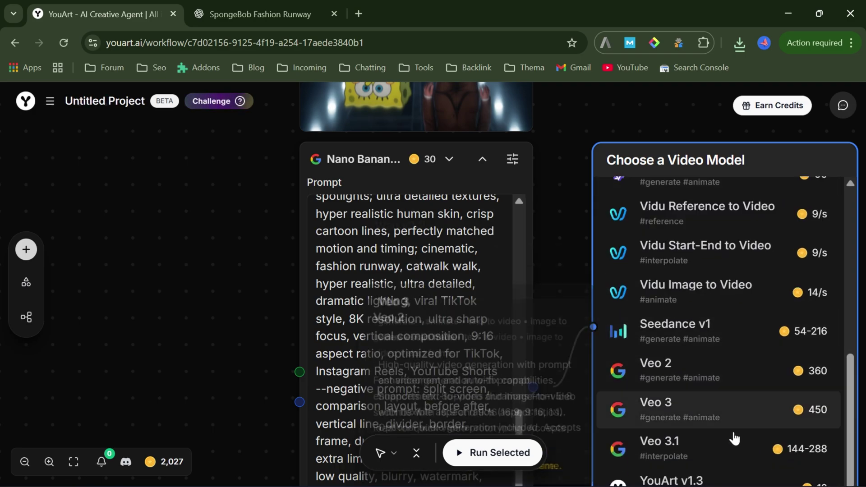
left_click(693, 452)
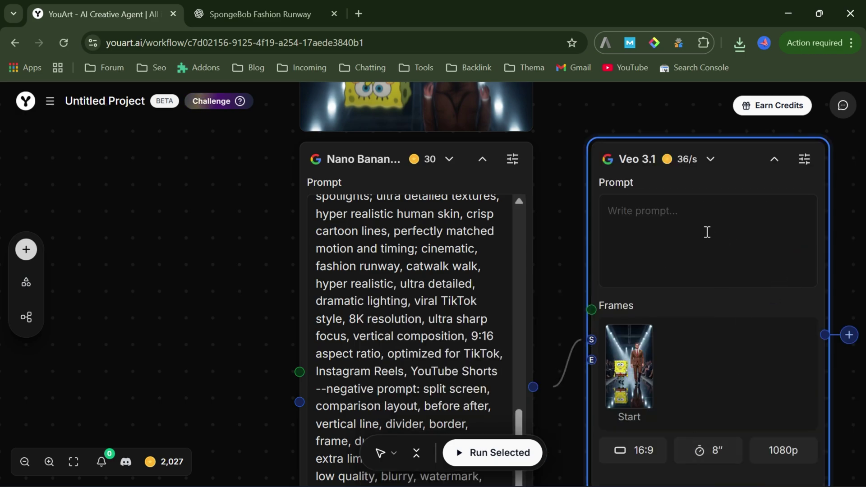
- Copy the Image to Video prompt paragraph from the Word document
key("alt+Tab")
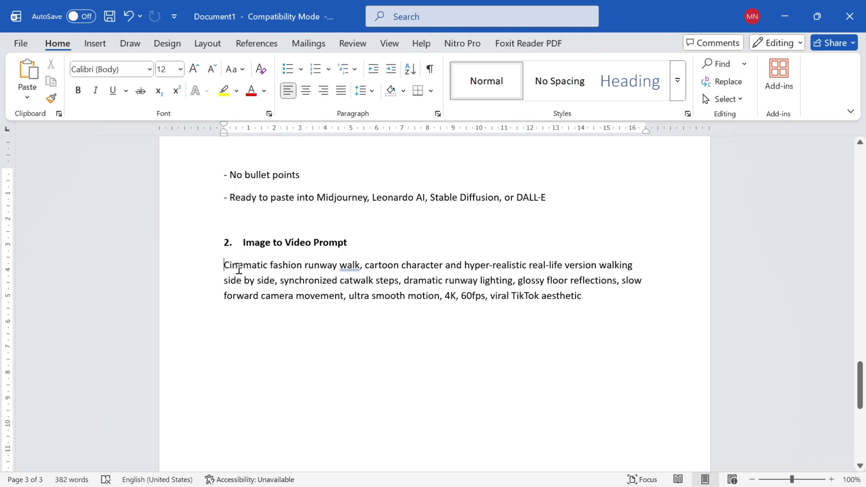
left_click_drag(239, 269, 578, 301)
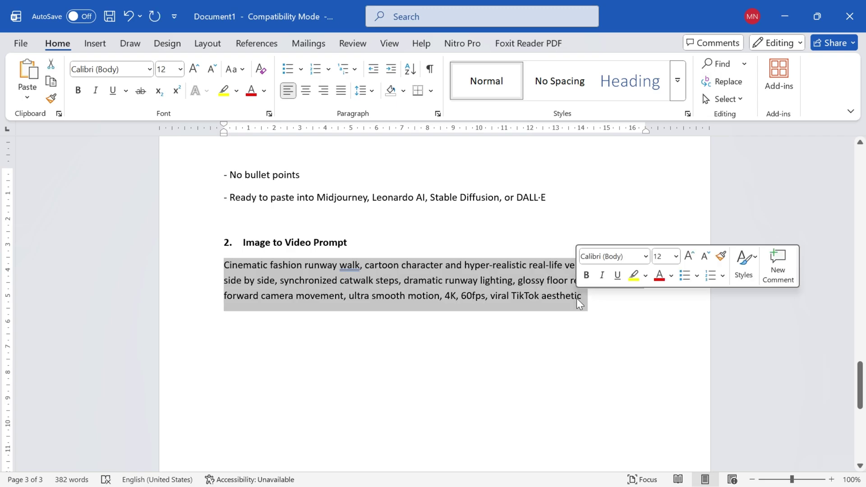
key("ctrl+c")
key("alt+Tab")
- Paste the runway-walk prompt into the Veo 3.1 prompt field
left_click(663, 249)
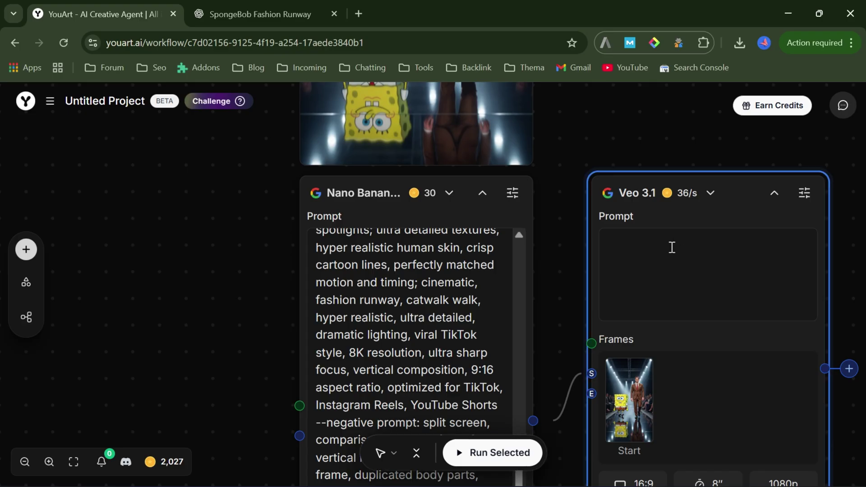
right_click(657, 246)
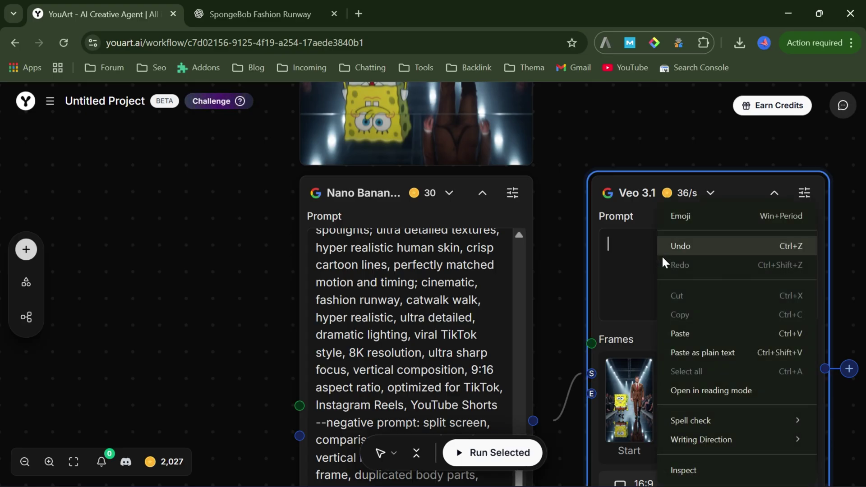
left_click(676, 332)
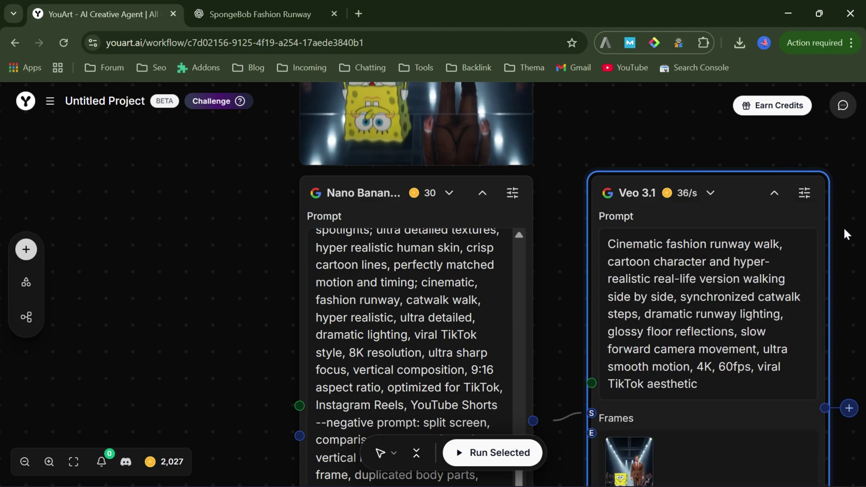
scroll(844, 225, "down", 5)
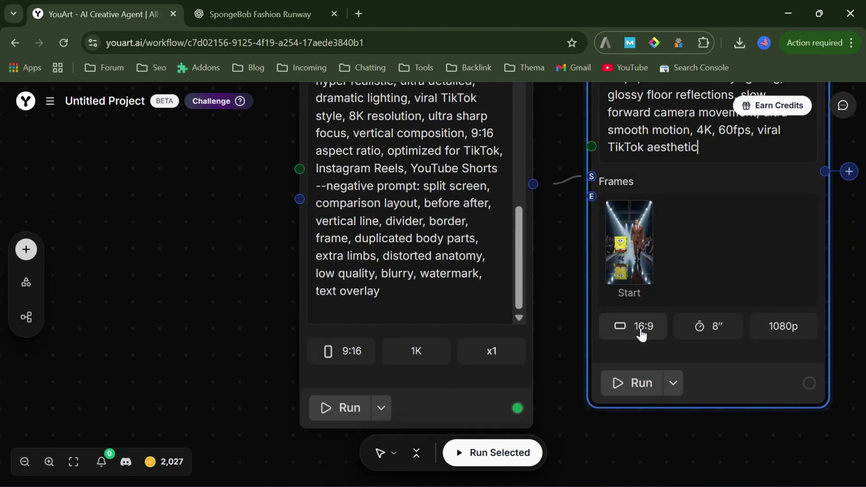
- Set the video to 9:16, 8 seconds and 1080p, then start generating
left_click(642, 334)
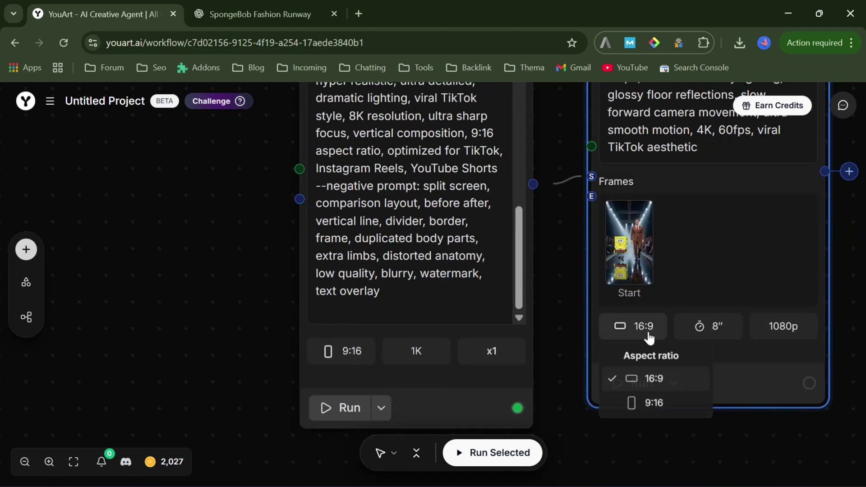
left_click(650, 405)
left_click(714, 335)
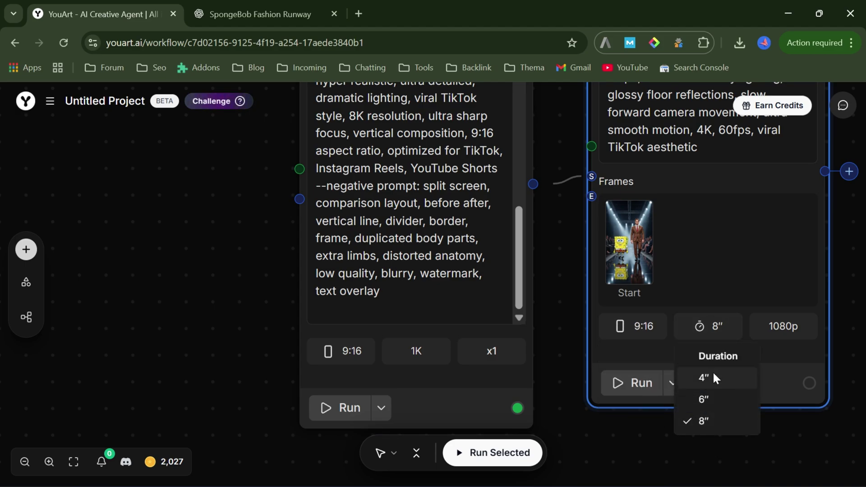
left_click(706, 421)
left_click(762, 344)
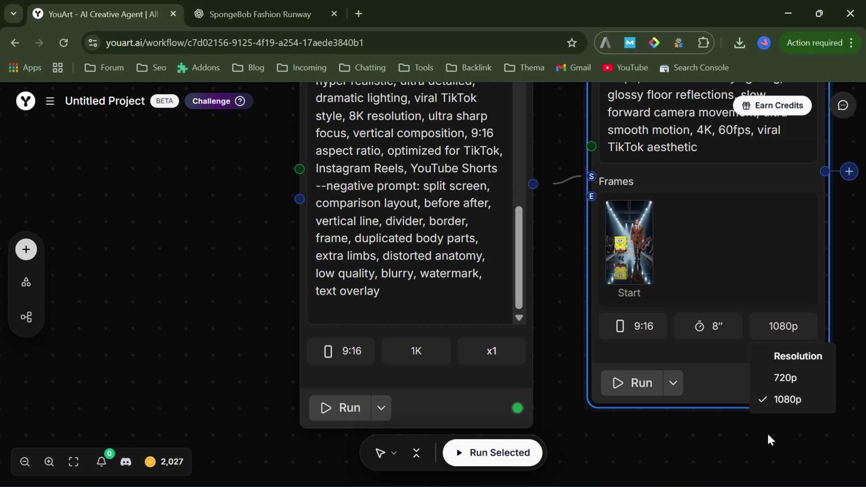
left_click(772, 403)
scroll(703, 424, "down", 1)
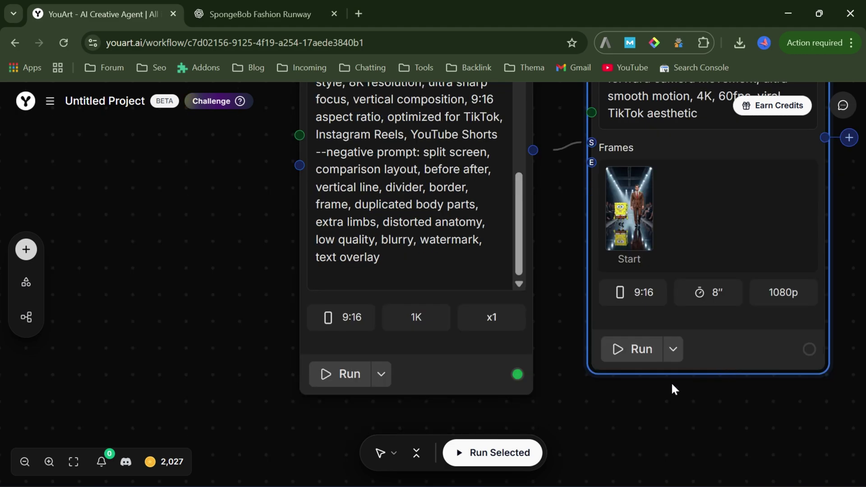
left_click(620, 354)
- Pan to the finished Veo 3.1 node and play the 8-second runway clip
scroll(860, 316, "up", 4)
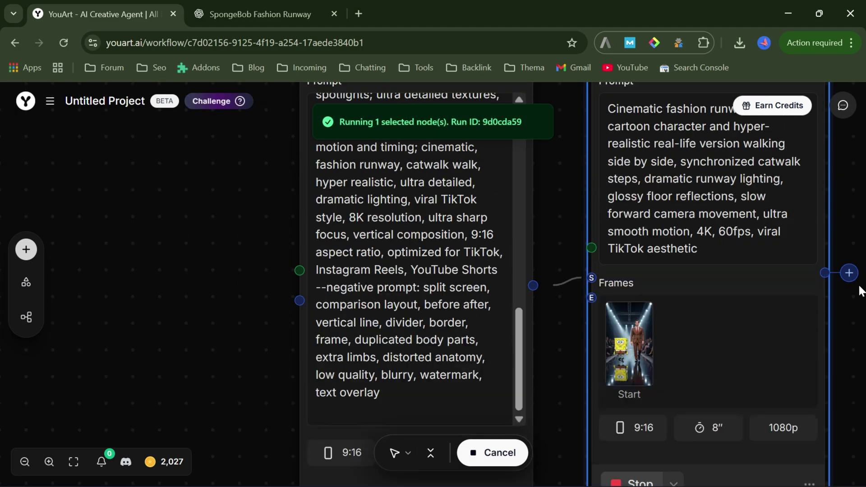
scroll(860, 291, "up", 10)
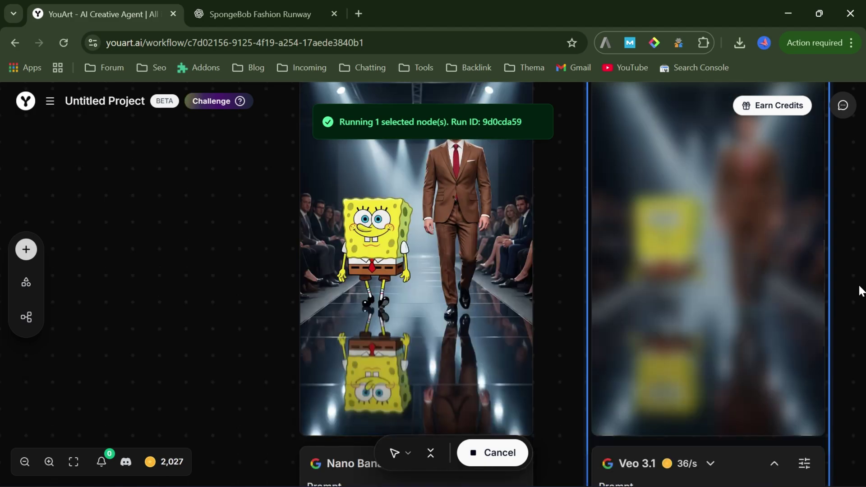
scroll(859, 291, "right", 5)
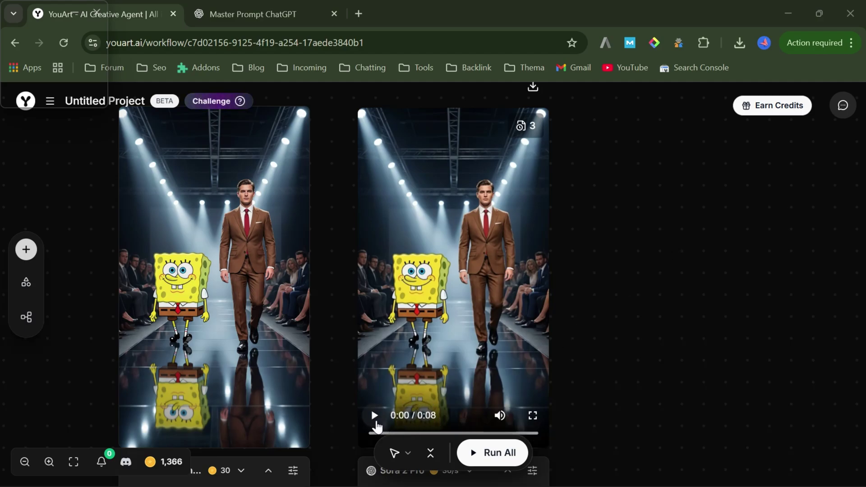
left_click(374, 417)
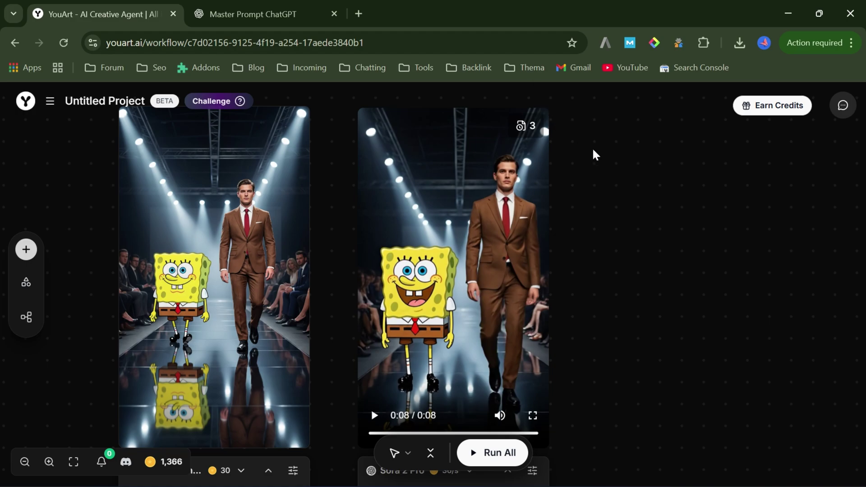
left_click_drag(543, 111, 543, 142)
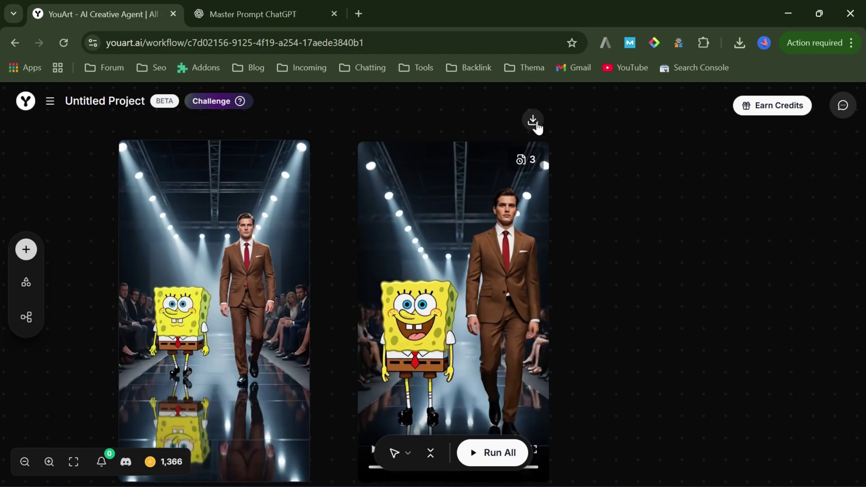
- Download the runway video without a watermark as an MP4 and close the downloads list
left_click(533, 120)
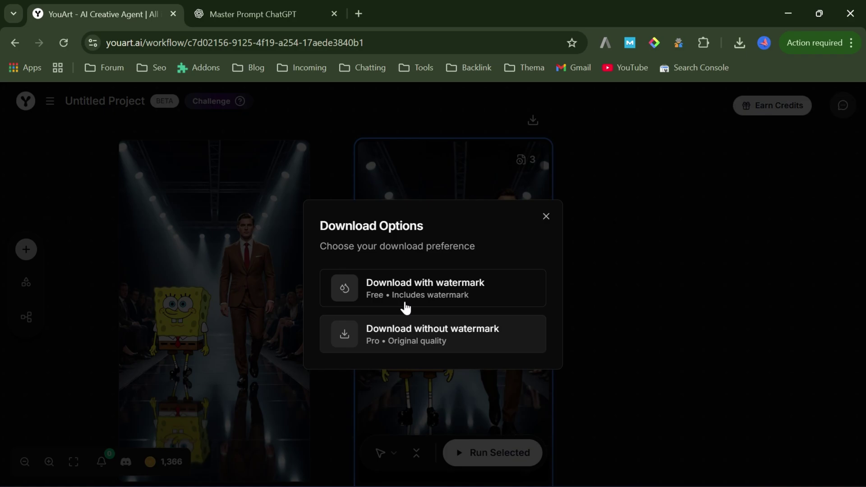
left_click(485, 334)
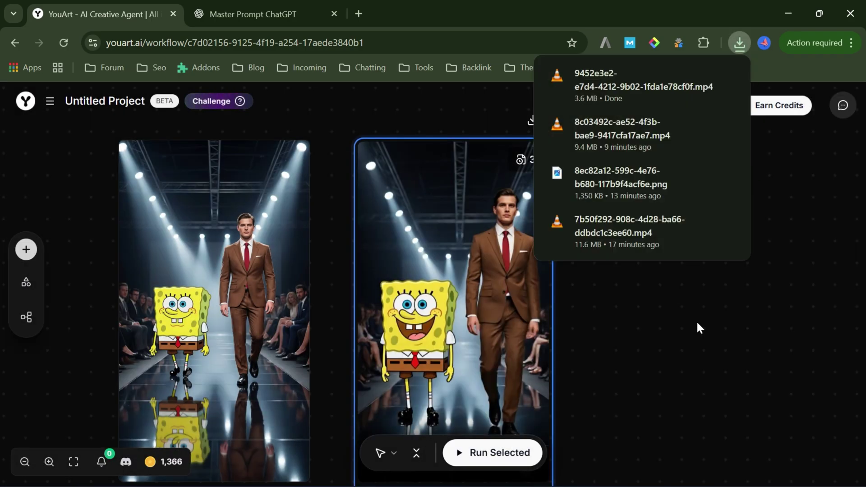
left_click(701, 315)
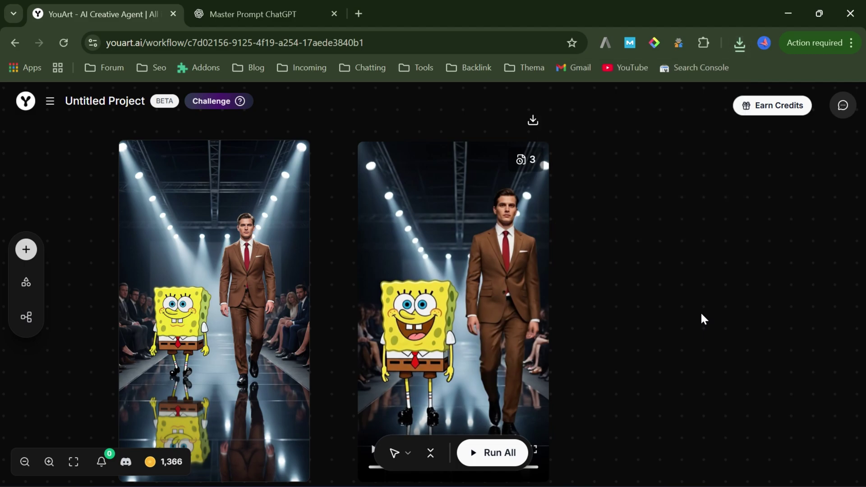
- Use the YouArt logo to go from the runway workflow canvas to youart.ai/home
left_click(26, 103)
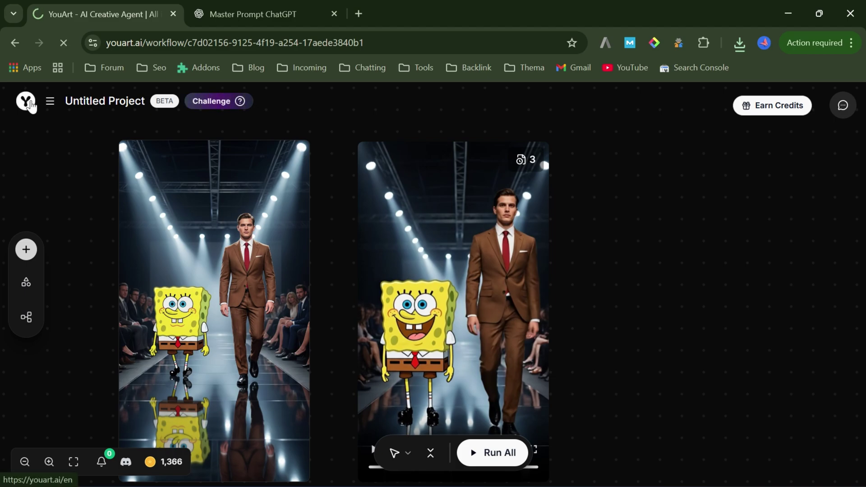